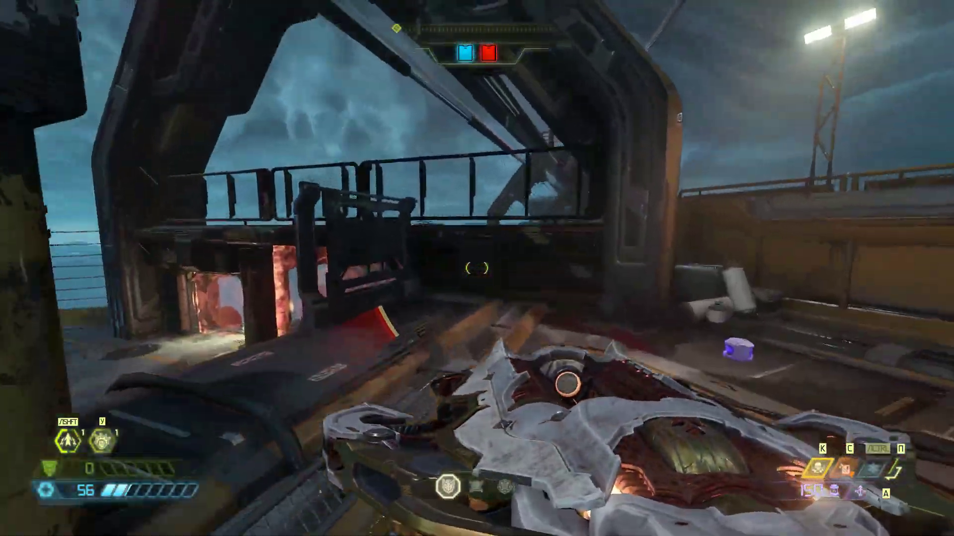
click(477, 269)
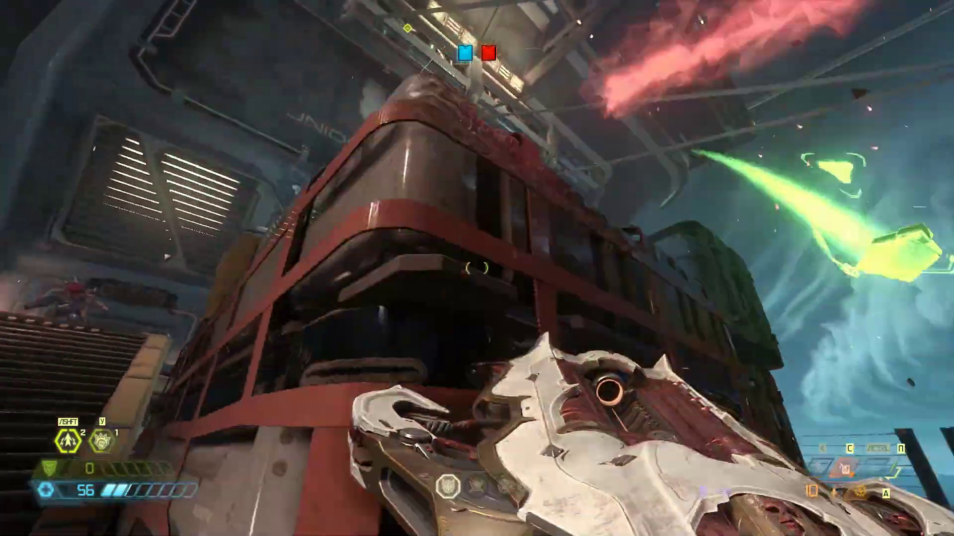
key(7)
click(477, 268)
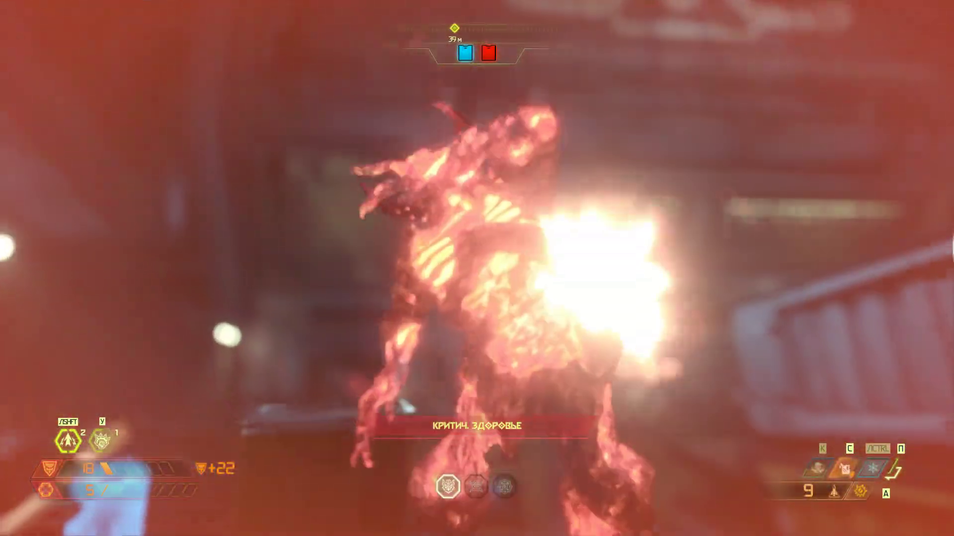
key(w)
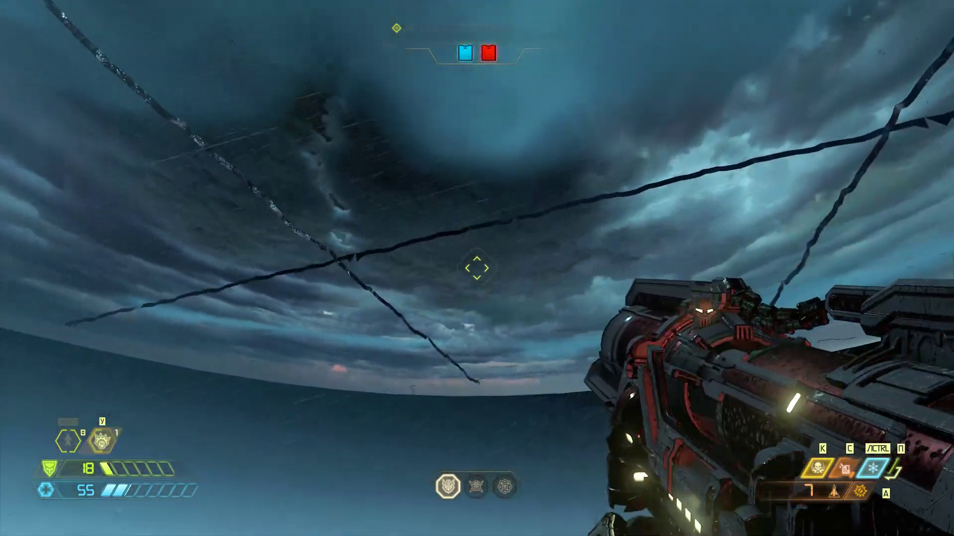
key(ctrl)
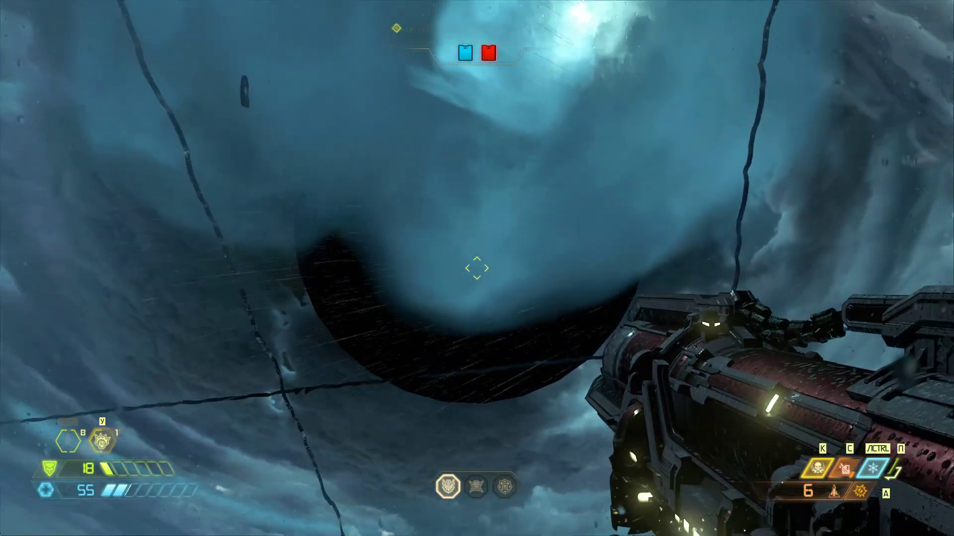
key(c)
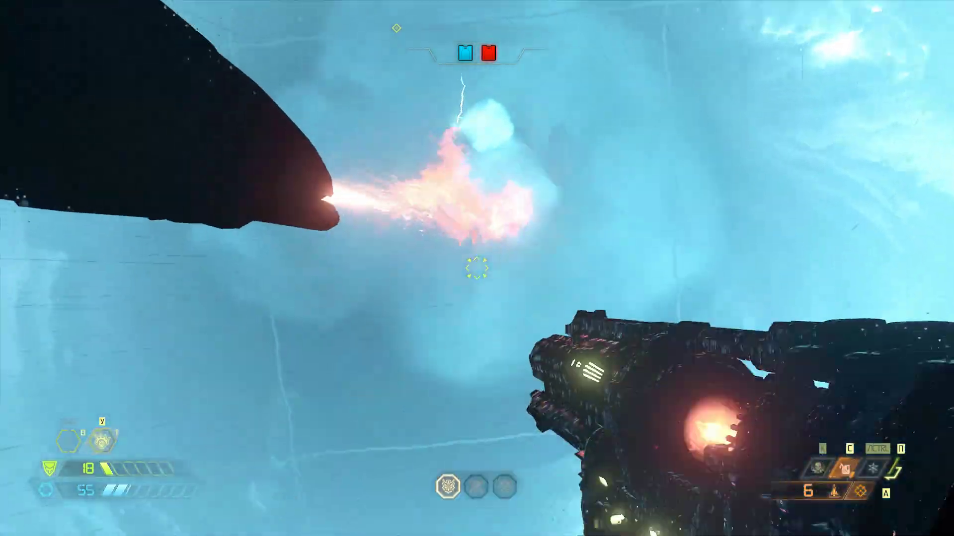